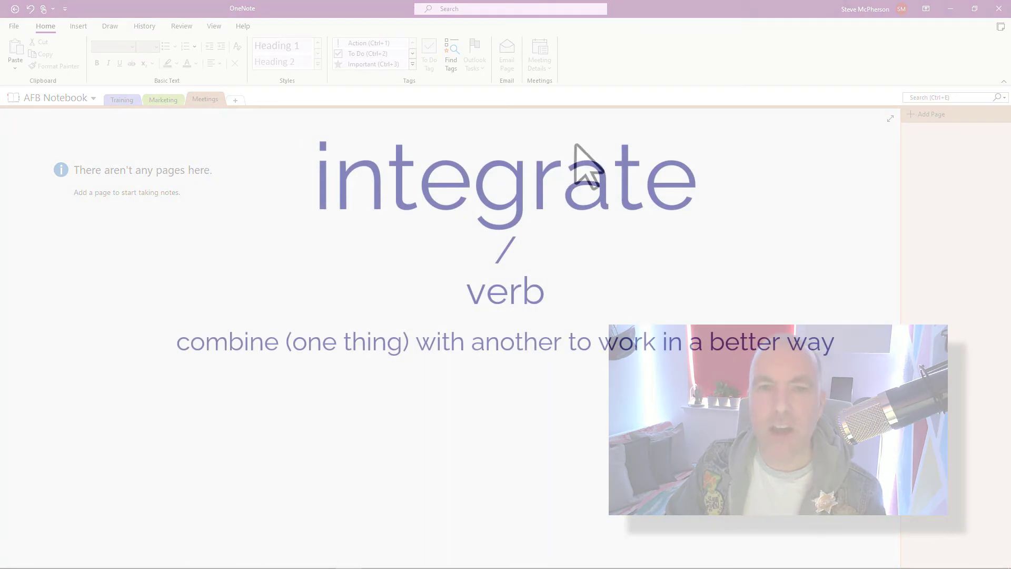
Add a page to the Meetings section and insert the details of today's "End of the day debrief" meeting from 16:15
{"action": "left_click", "coordinate": [514, 176]}
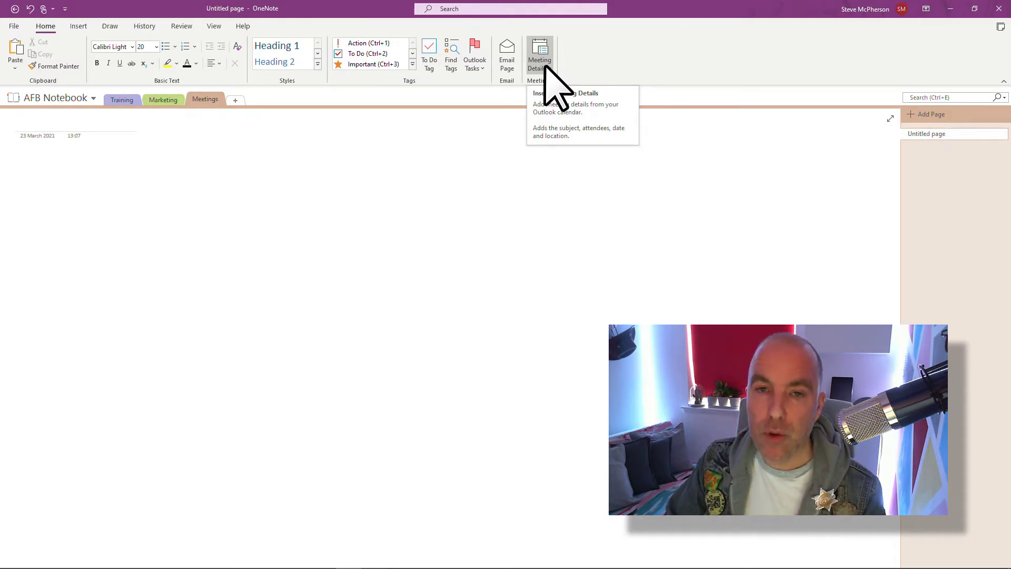
{"action": "left_click", "coordinate": [546, 65]}
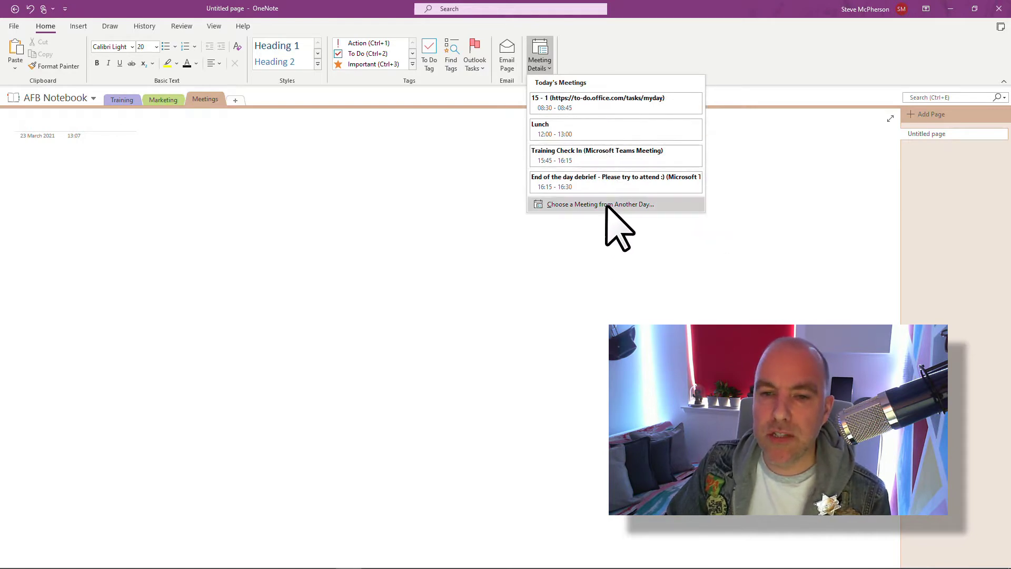
{"action": "left_click", "coordinate": [577, 185]}
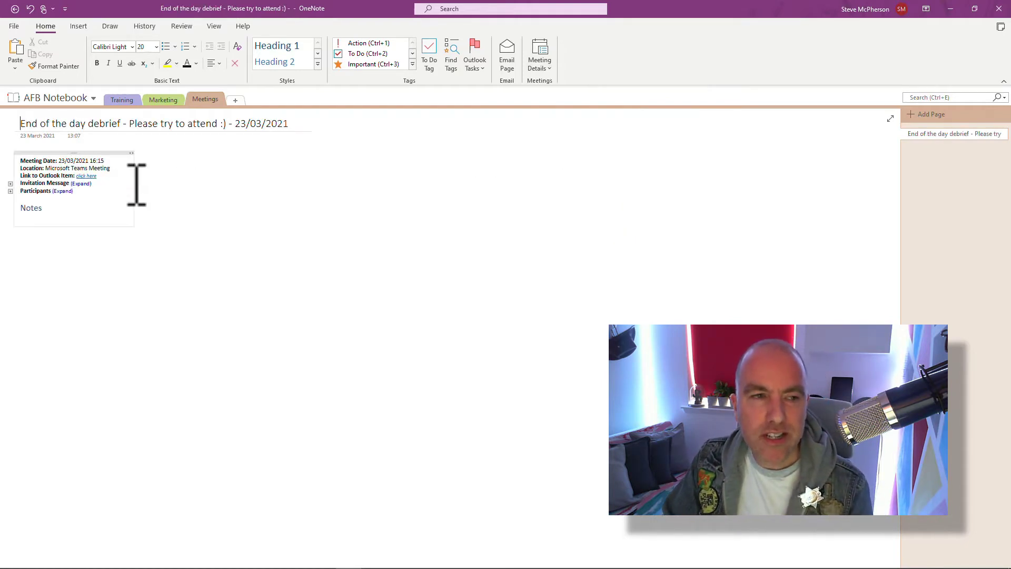
Expand the participants list and mark the second through sixth participants as in attendance
{"action": "left_click", "coordinate": [68, 191]}
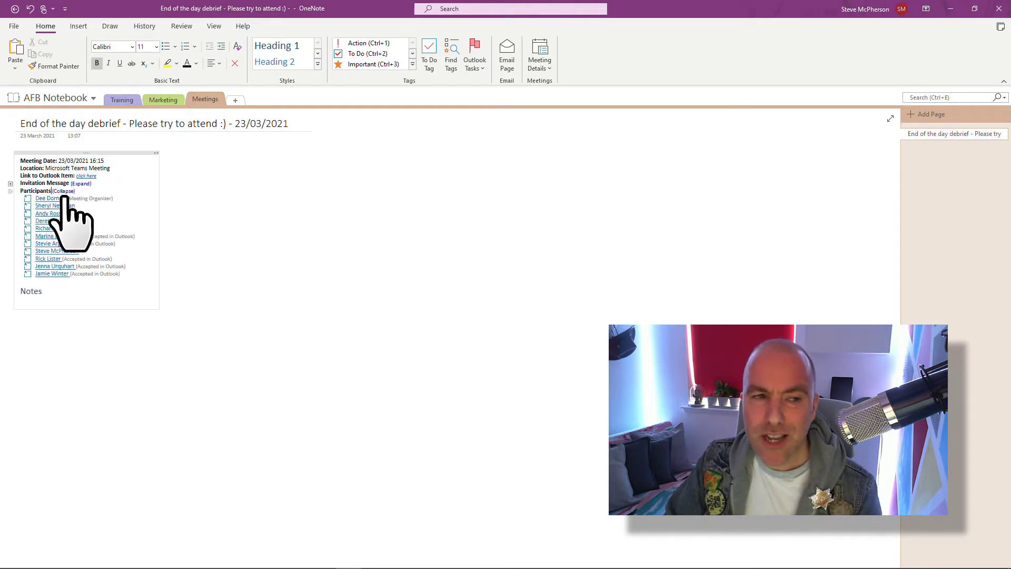
{"action": "left_click", "coordinate": [27, 205]}
{"action": "left_click", "coordinate": [27, 213]}
{"action": "left_click", "coordinate": [27, 220]}
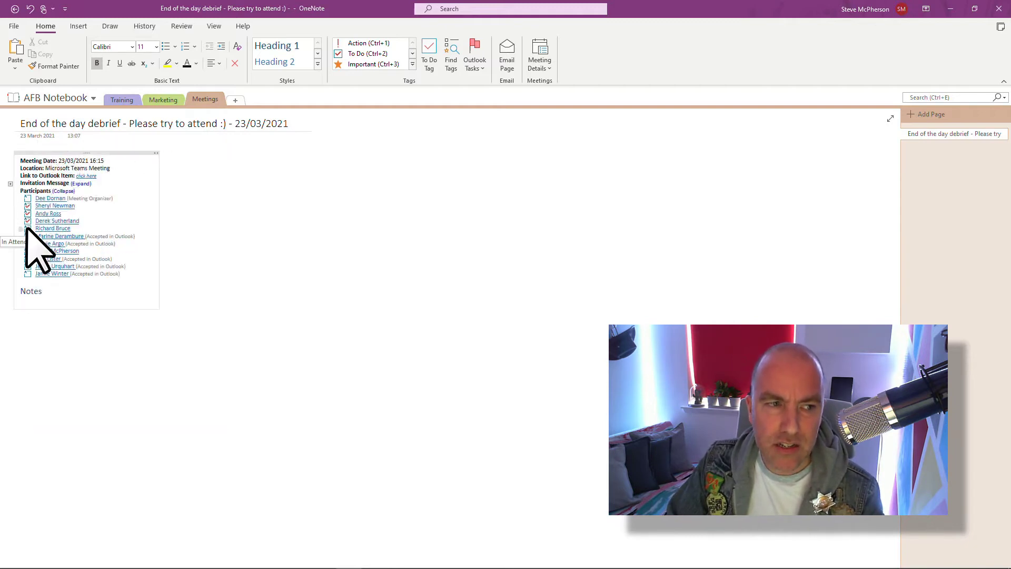
{"action": "left_click", "coordinate": [26, 228]}
{"action": "left_click", "coordinate": [27, 236]}
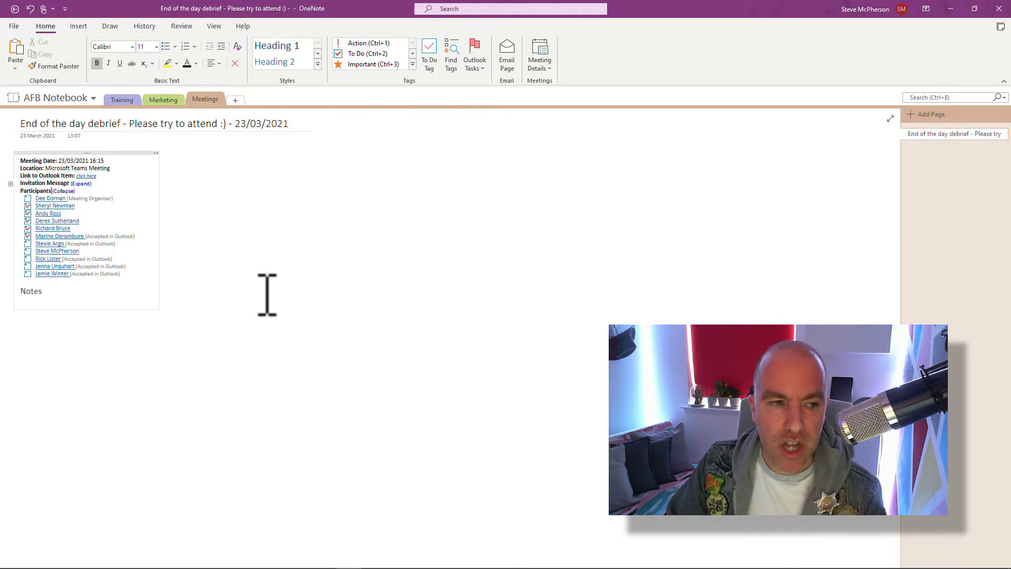
Write a first line under the Notes heading saying that the third listed participant, by first name, "asked about this software"
{"action": "left_click", "coordinate": [53, 303]}
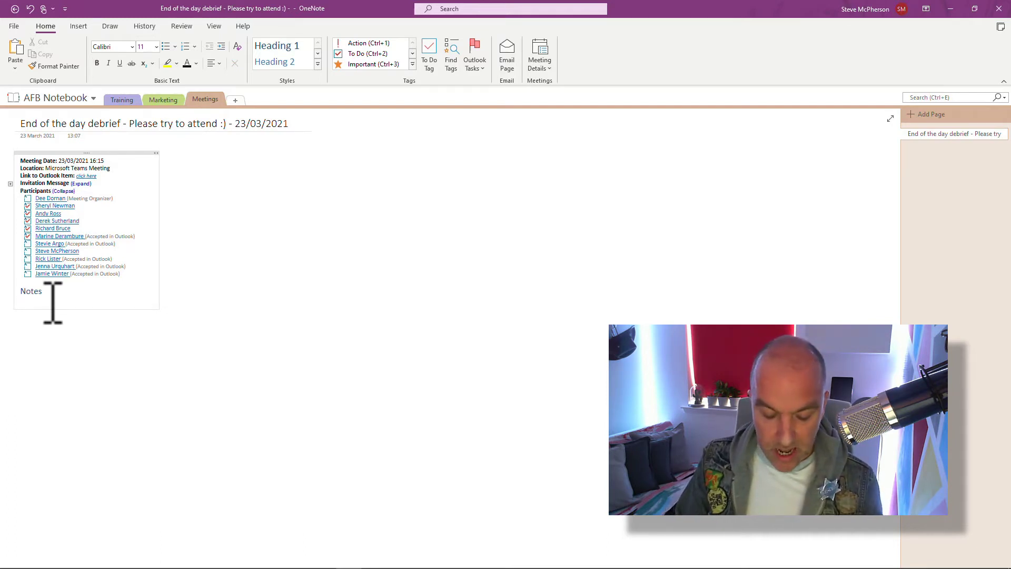
{"action": "type", "text": "Andy asked "}
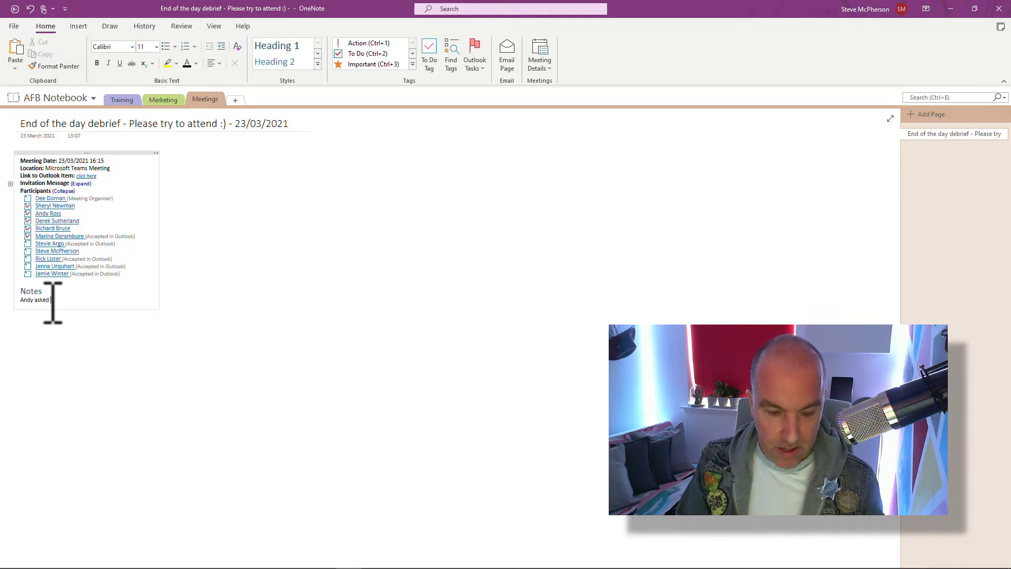
{"action": "type", "text": "about this"}
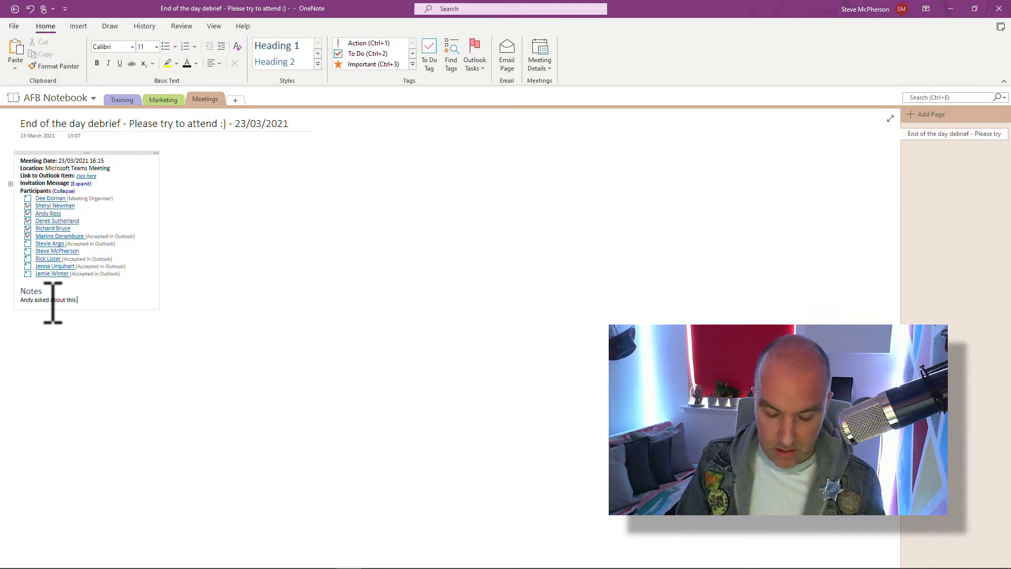
{"action": "type", "text": " softwa"}
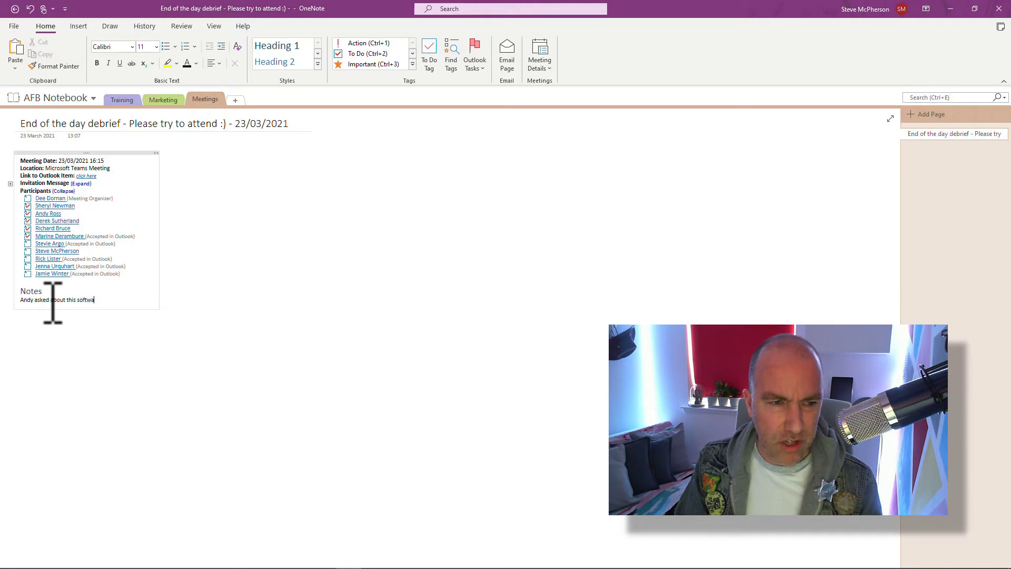
{"action": "type", "text": "re"}
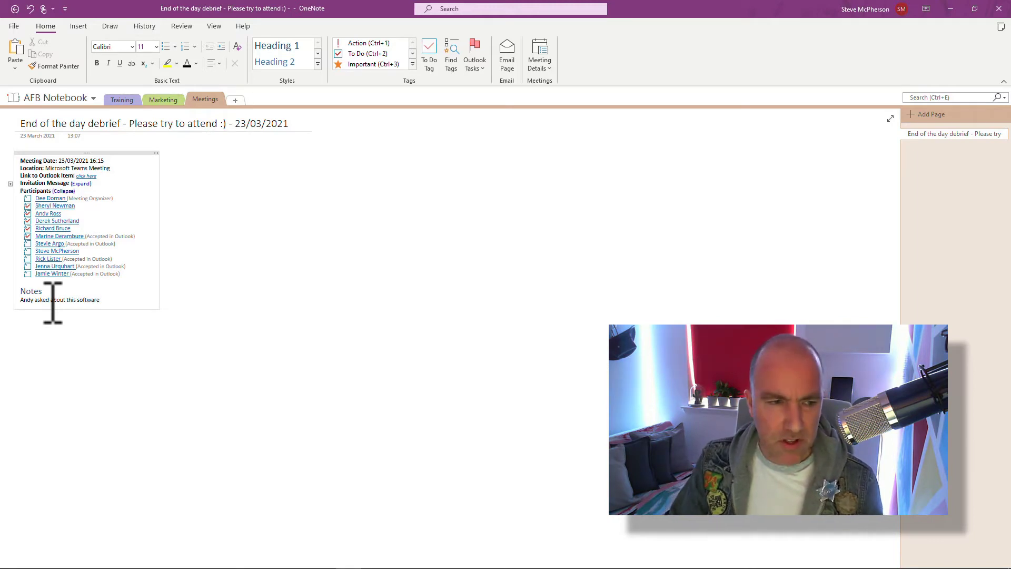
Add a second note line saying that the second-to-last participant, by first name, "is going to arrange a meeting"
{"action": "key", "text": "Return"}
{"action": "type", "text": "Jenna"}
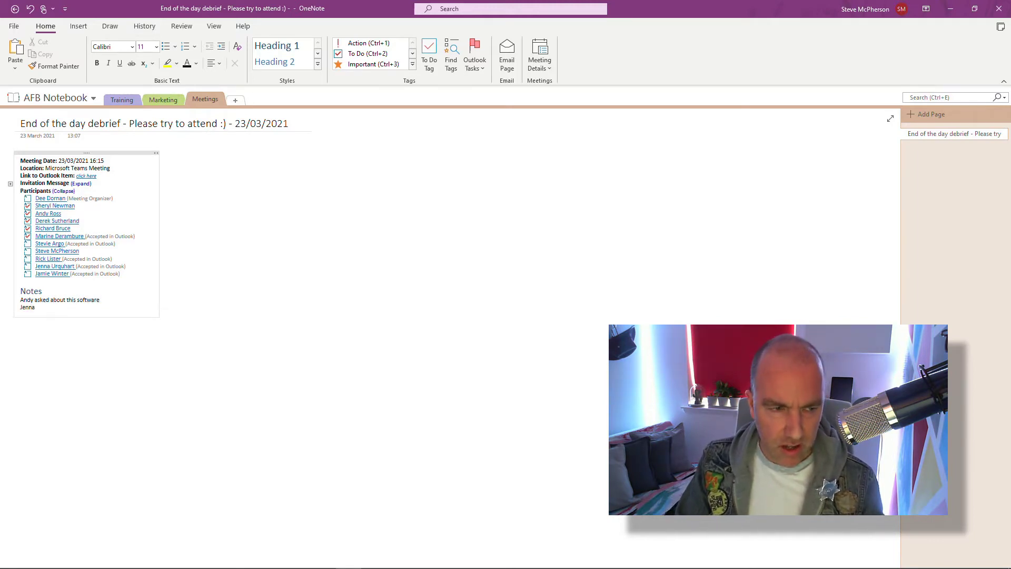
{"action": "type", "text": " is going to a"}
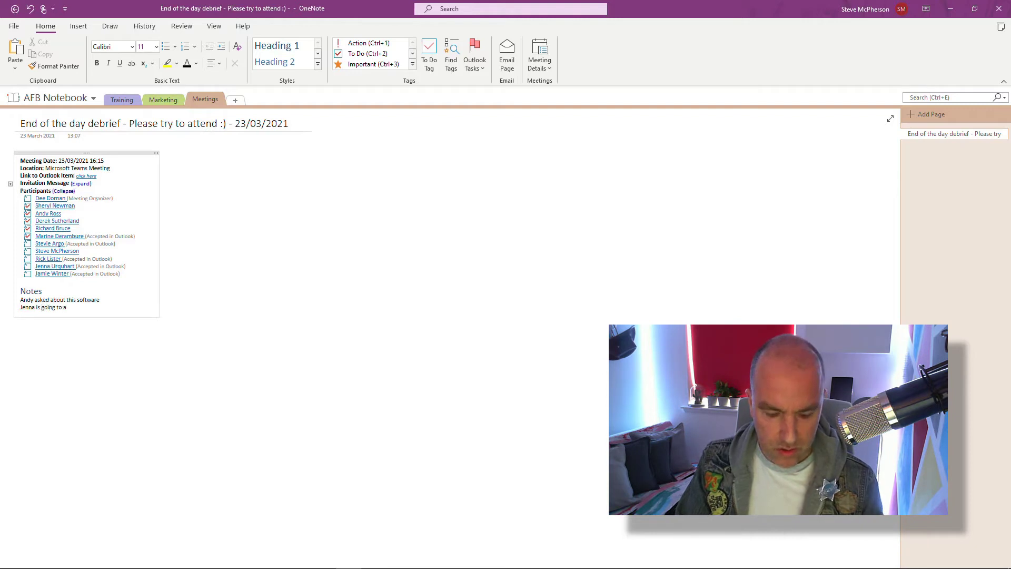
{"action": "type", "text": "rrange as"}
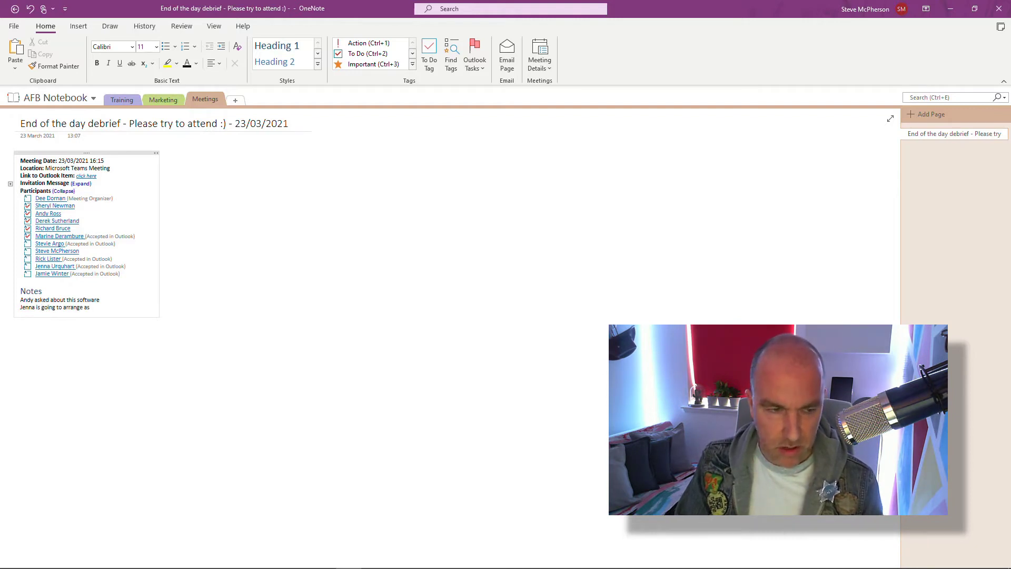
{"action": "key", "text": "BackSpace"}
{"action": "type", "text": " meeitn"}
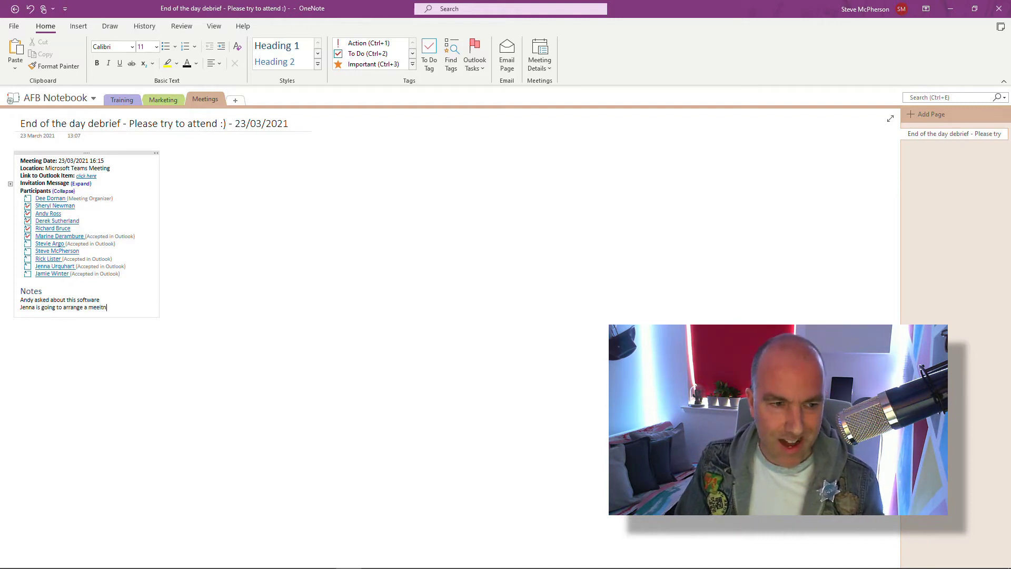
{"action": "key", "text": "BackSpace"}
{"action": "key", "text": "BackSpace"}
{"action": "key", "text": "BackSpace"}
{"action": "type", "text": "ting"}
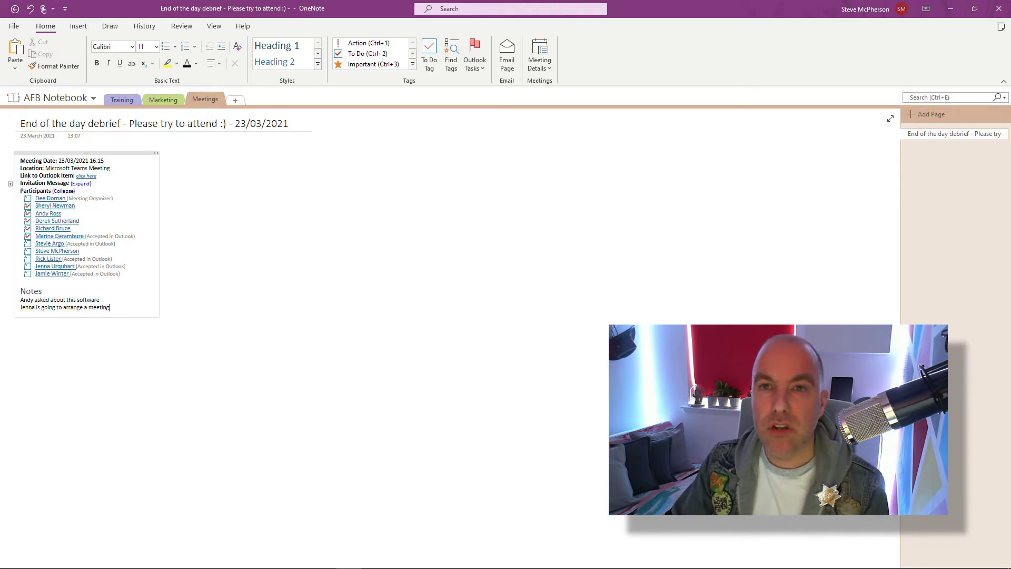
Tag the first note line, about the software, as a Question
{"action": "left_click", "coordinate": [76, 307]}
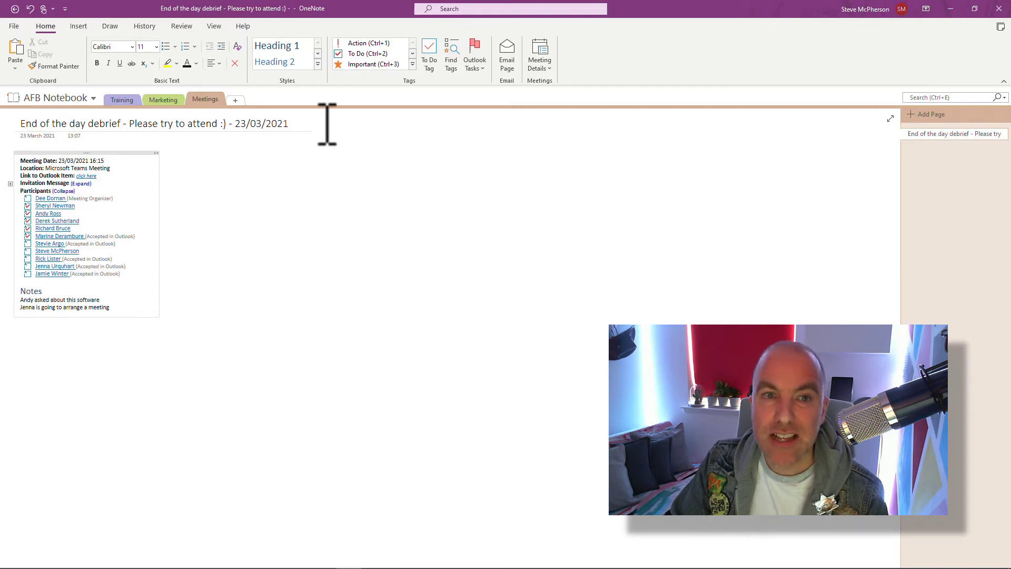
{"action": "left_click", "coordinate": [412, 64]}
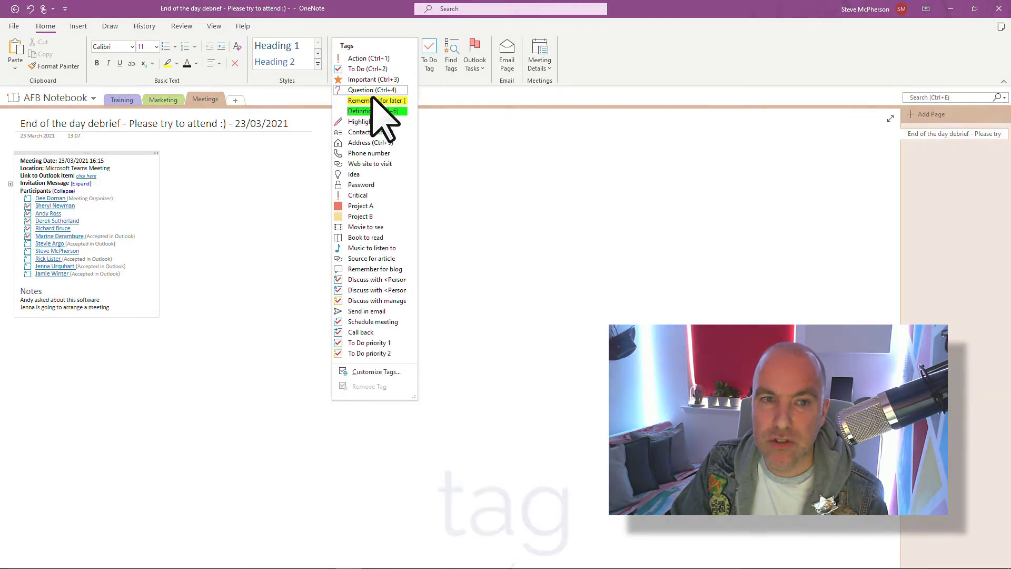
{"action": "key", "text": "Escape"}
{"action": "left_click", "coordinate": [372, 89]}
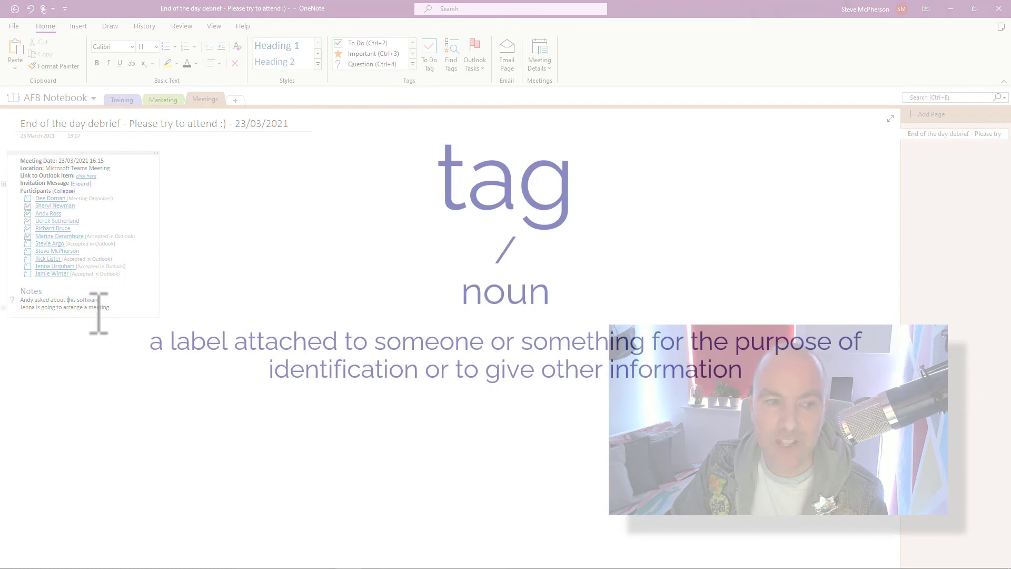
Tag the second note line, about arranging a meeting, with both To Do and Action, and leave the notes block
{"action": "left_click", "coordinate": [429, 66]}
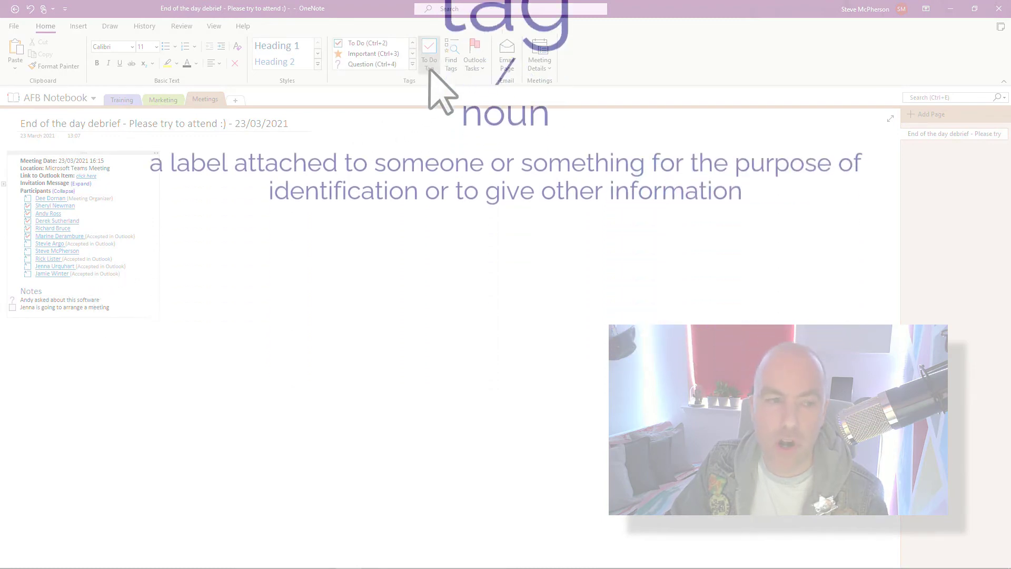
{"action": "left_click", "coordinate": [412, 63]}
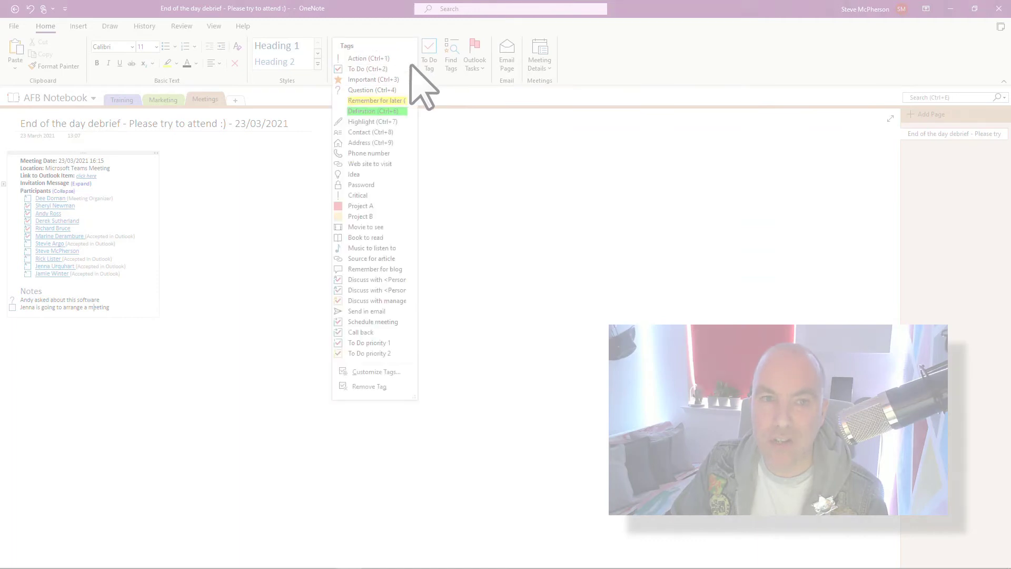
{"action": "left_click", "coordinate": [374, 57]}
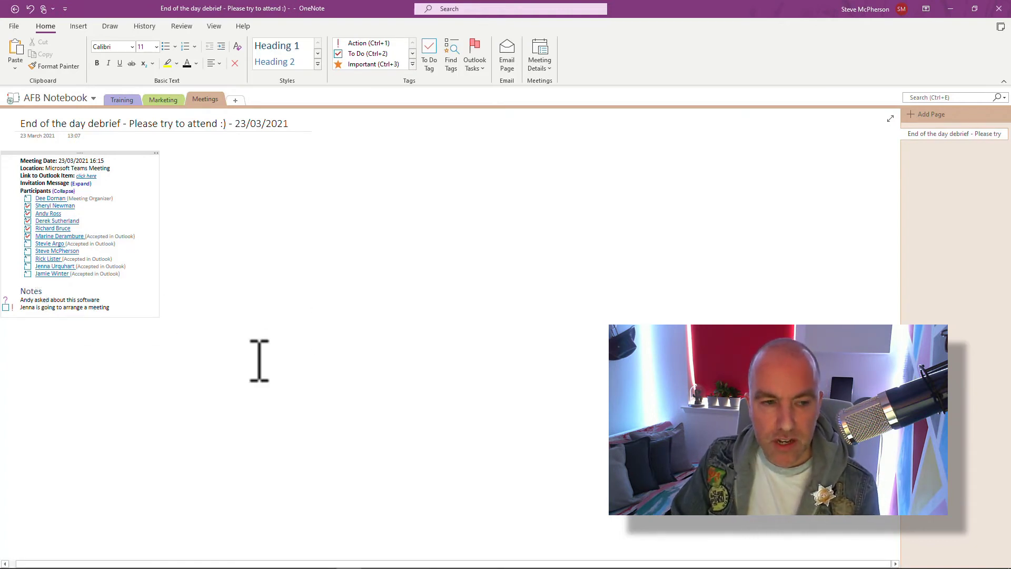
{"action": "left_click", "coordinate": [271, 305]}
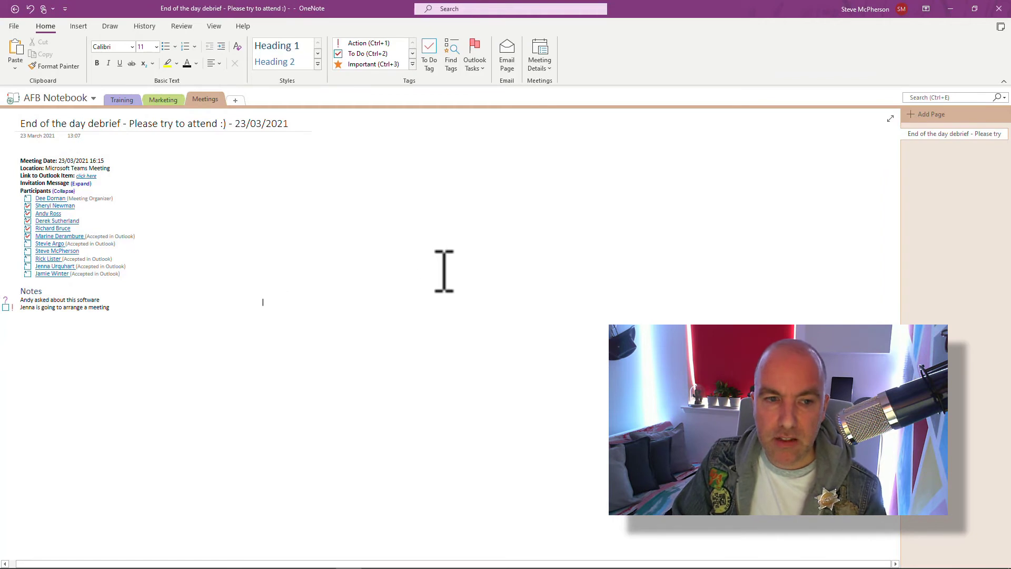
{"action": "left_click", "coordinate": [322, 323]}
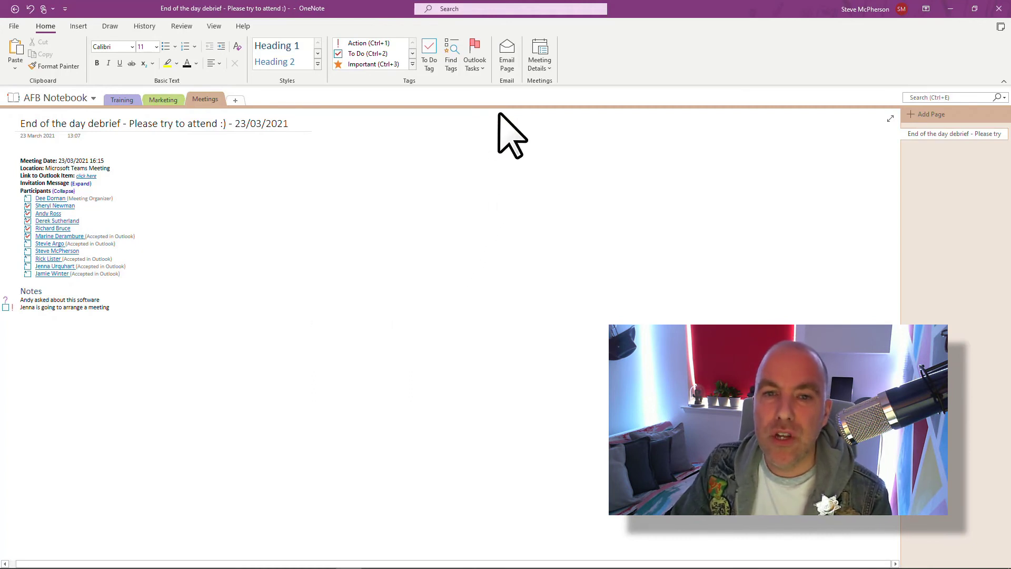
Create an email of the meeting page addressed to the participants and look through its body down to the notes
{"action": "left_click", "coordinate": [511, 54]}
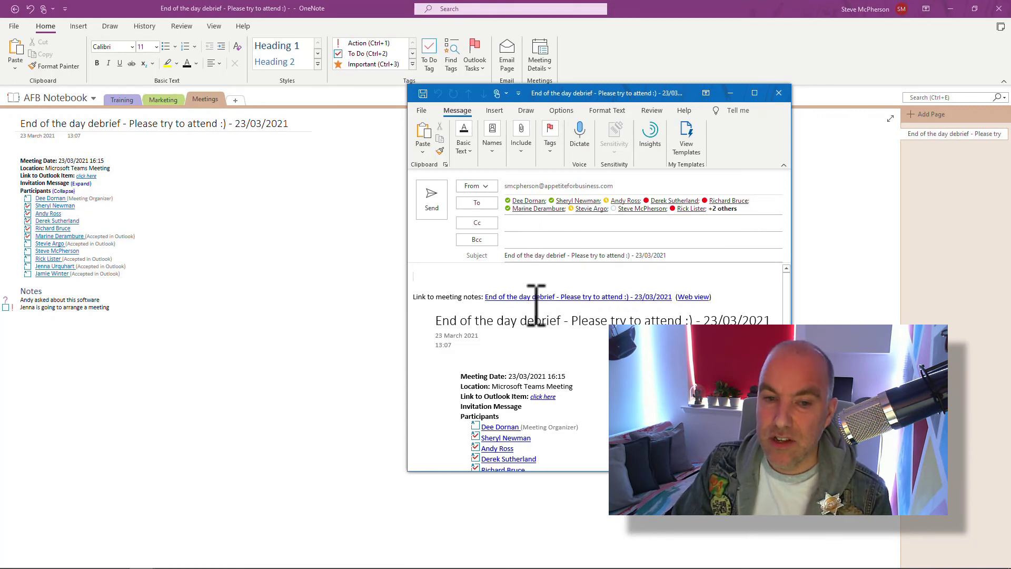
{"action": "scroll", "coordinate": [535, 342], "scroll_direction": "down", "scroll_amount": 5}
{"action": "scroll", "coordinate": [534, 384], "scroll_direction": "up", "scroll_amount": 2}
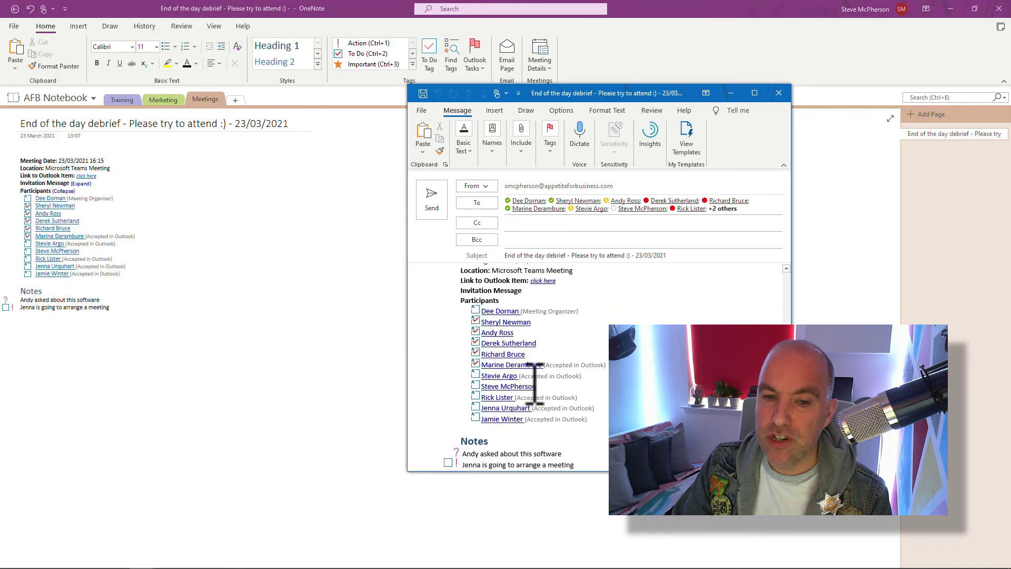